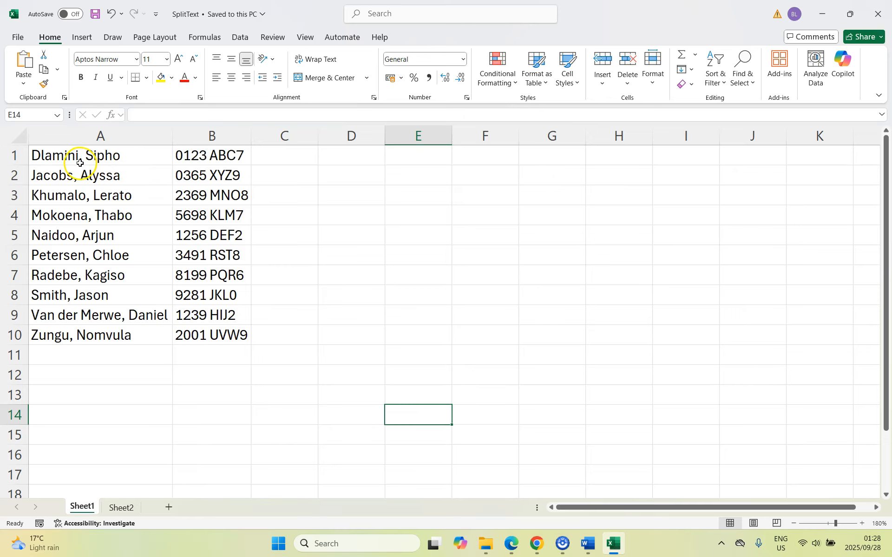
# - Run Text to Columns on the full names in A1:A10 as delimited data, using comma instead of tab as the delimiter
pyautogui.moveTo(132, 160); pyautogui.dragTo(109, 335)
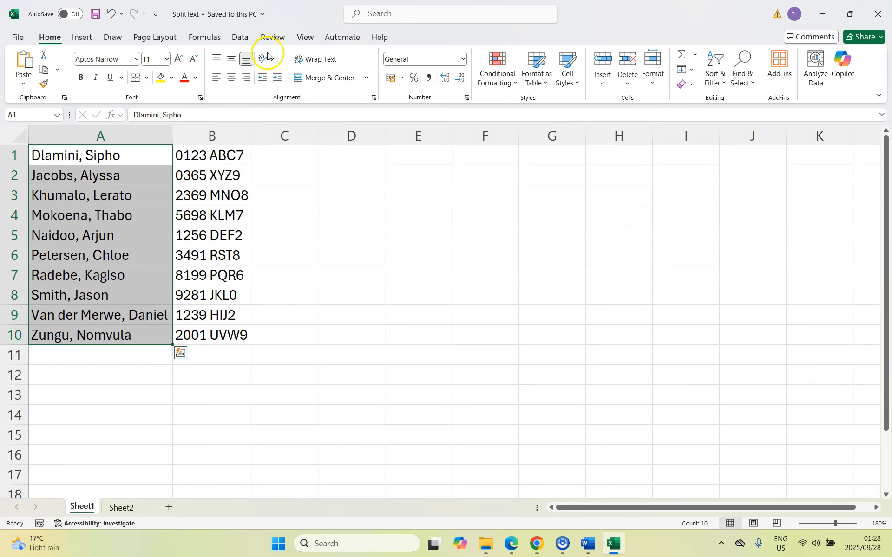
pyautogui.click(241, 38)
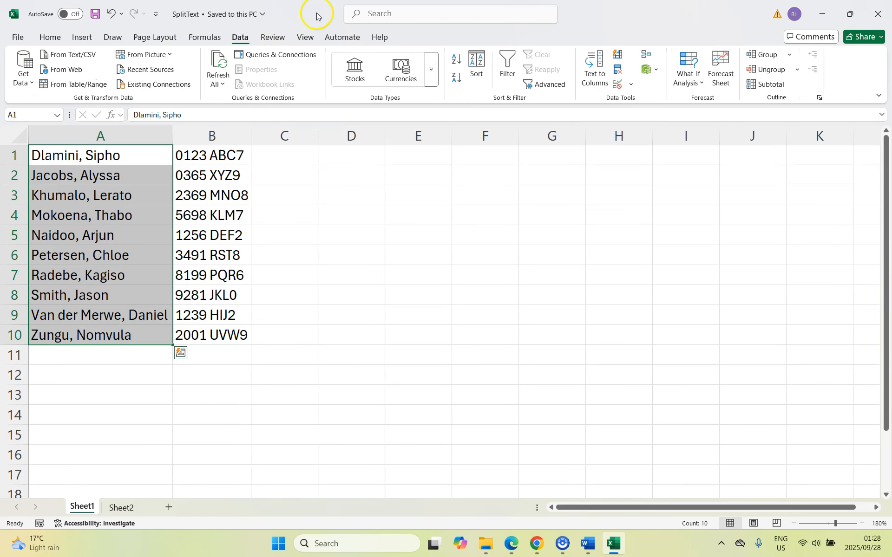
pyautogui.click(595, 76)
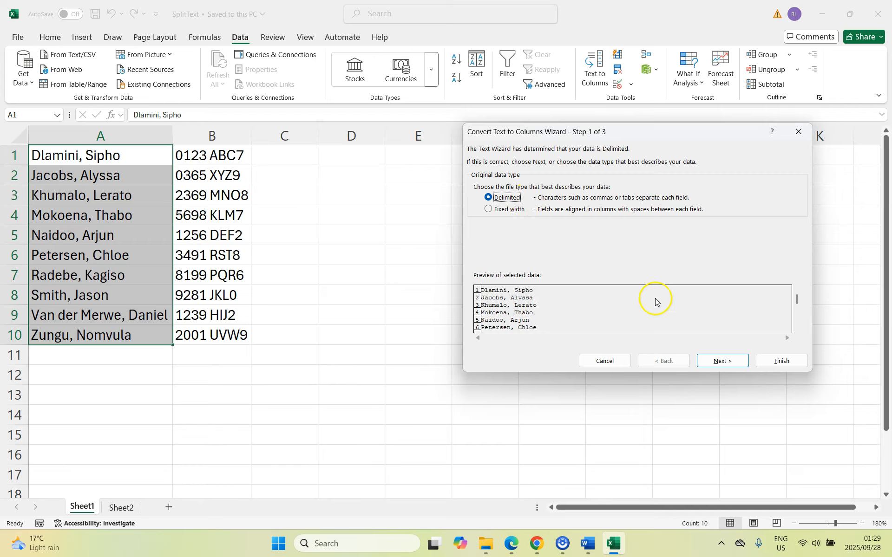
pyautogui.click(722, 362)
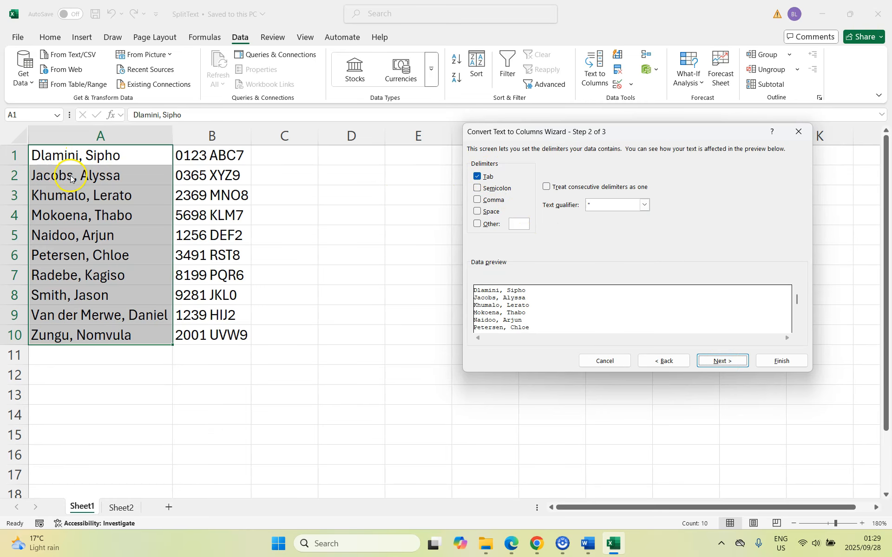
pyautogui.click(477, 200)
pyautogui.click(477, 177)
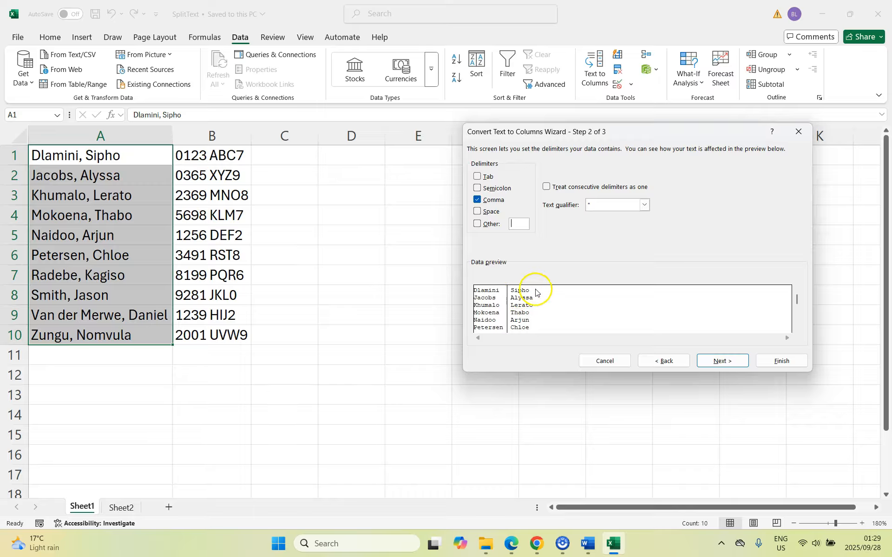
pyautogui.click(730, 361)
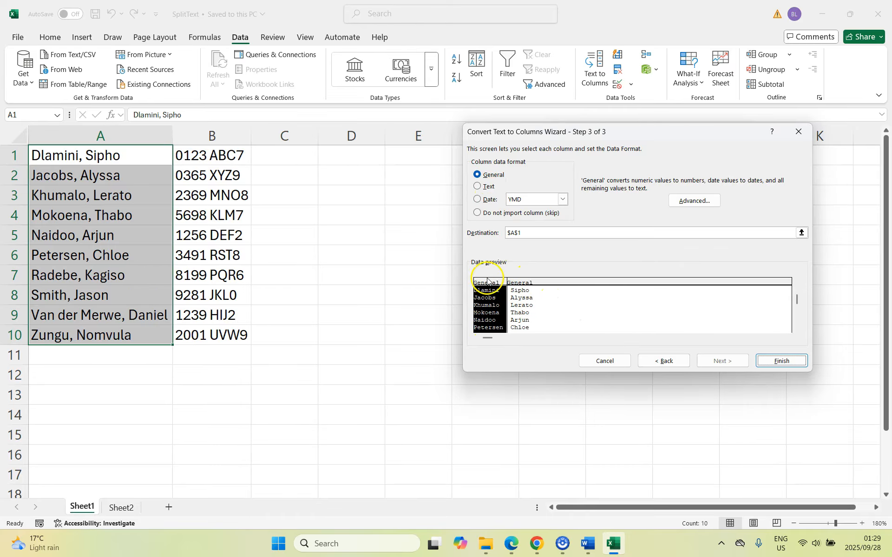
# - Format both split name columns as Text and output the result starting at cell D1
pyautogui.click(479, 187)
pyautogui.click(526, 285)
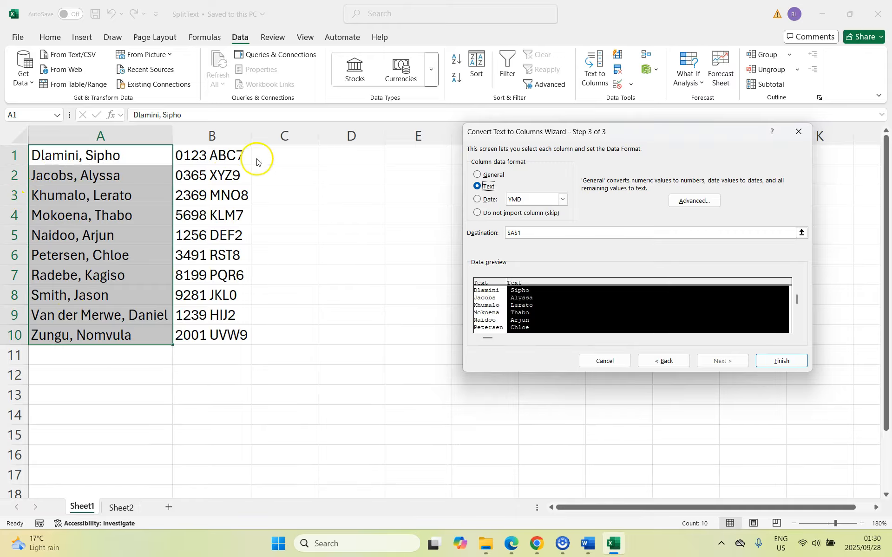
pyautogui.click(802, 234)
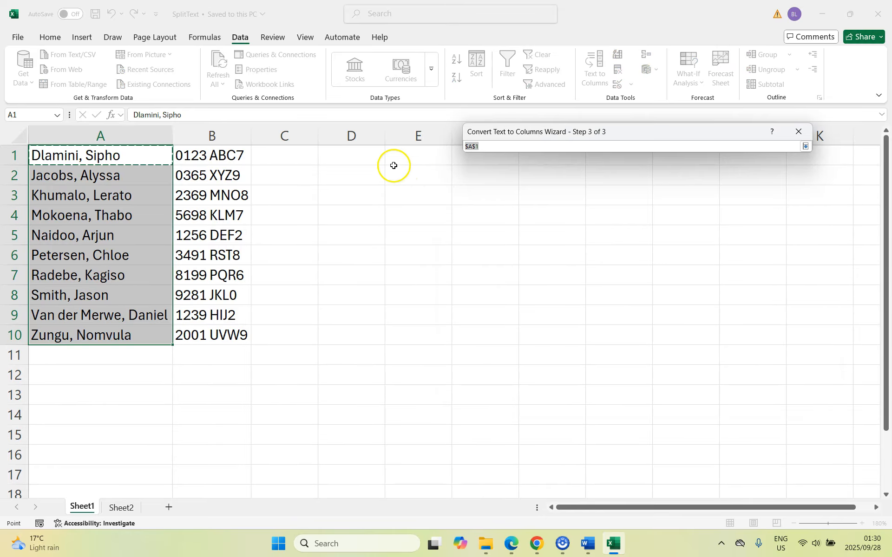
pyautogui.click(354, 153)
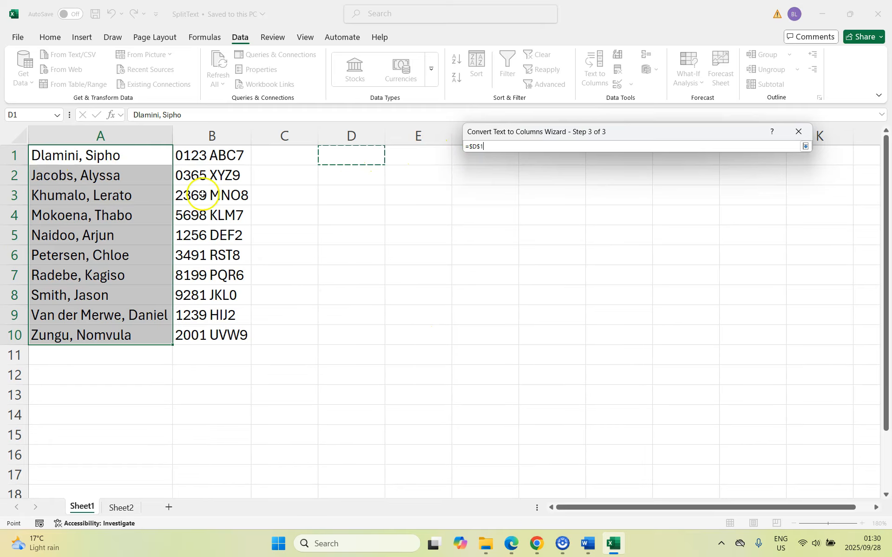
pyautogui.click(805, 147)
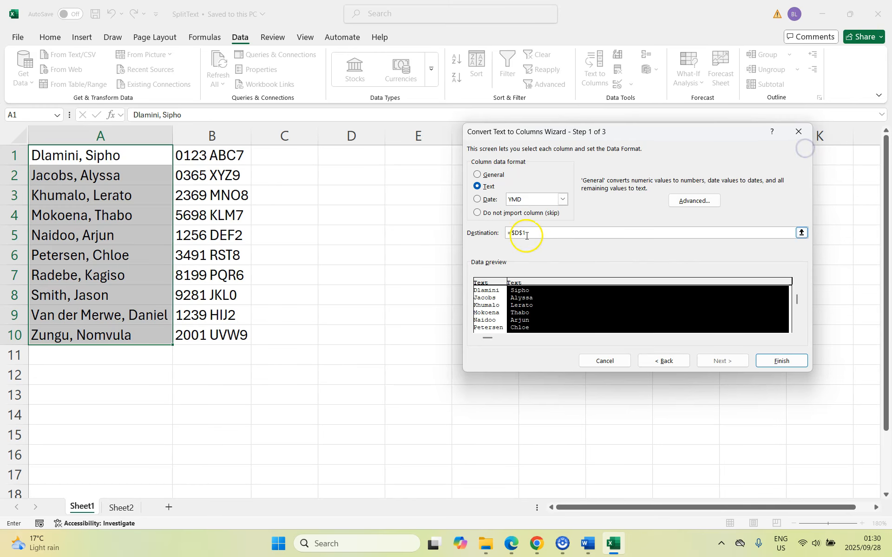
pyautogui.click(787, 360)
pyautogui.moveTo(334, 164); pyautogui.dragTo(419, 335)
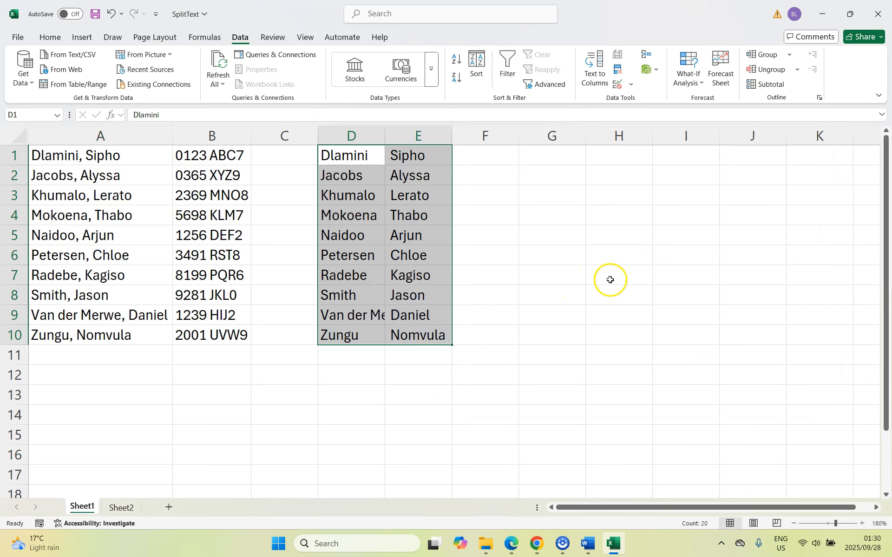
# - Run Text to Columns on the codes in B1:B10 as fixed width, with column breaks at positions 4 and 8
pyautogui.moveTo(207, 155); pyautogui.dragTo(199, 338)
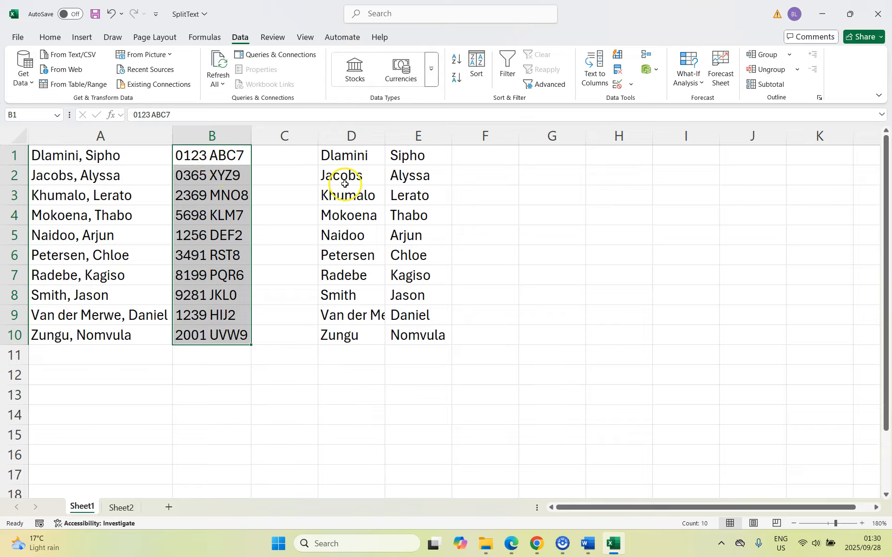
pyautogui.click(593, 76)
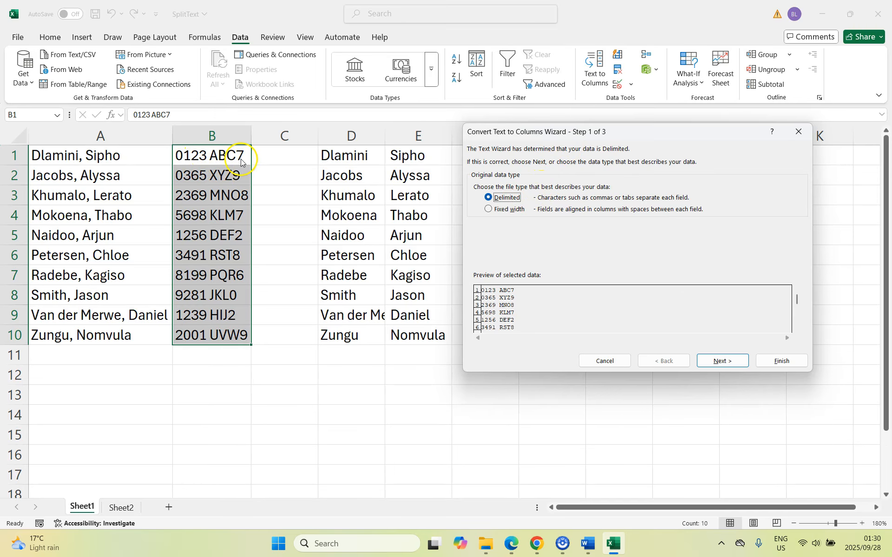
pyautogui.click(488, 210)
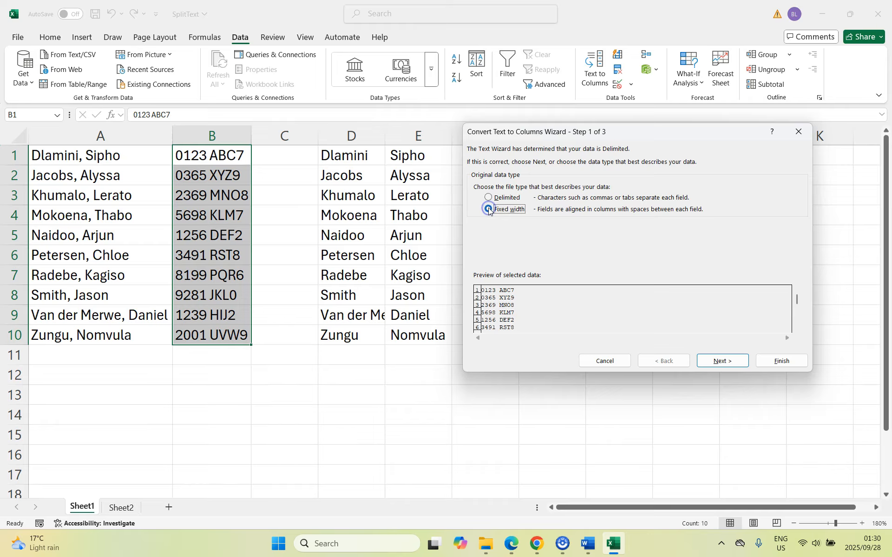
pyautogui.click(725, 361)
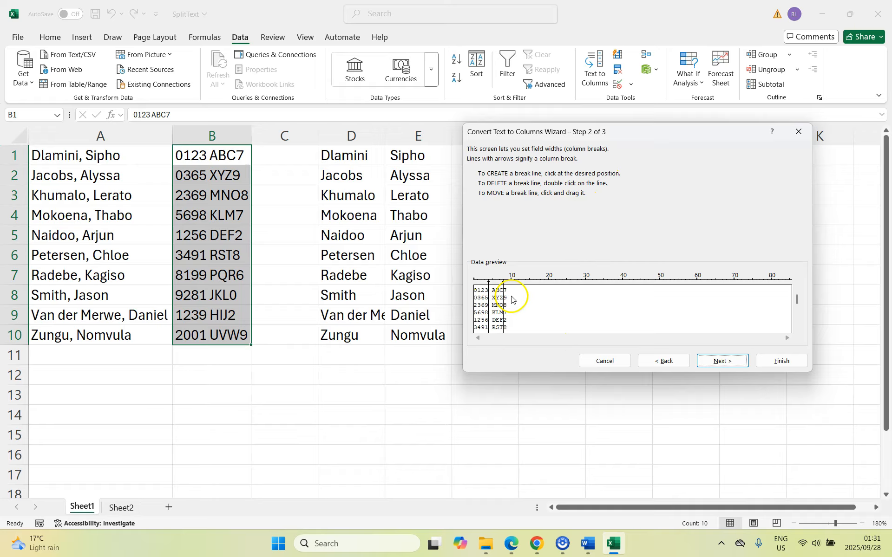
pyautogui.click(728, 361)
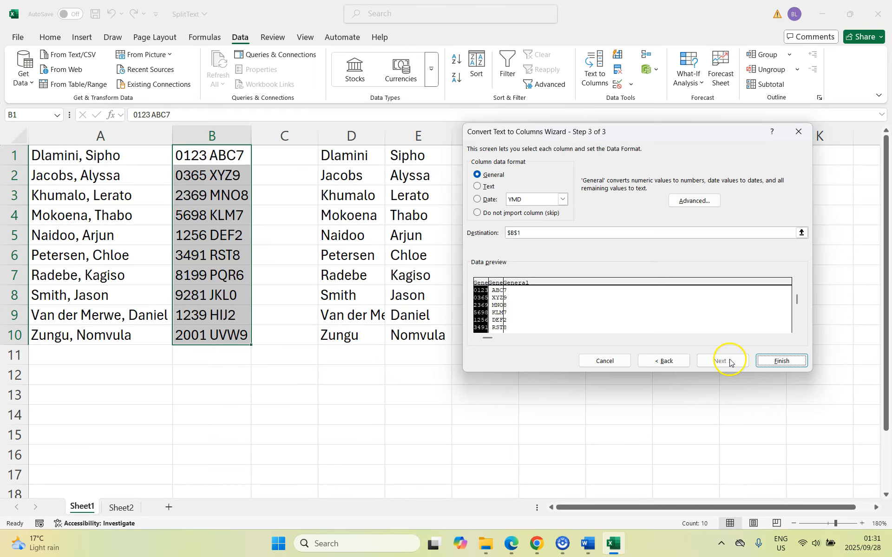
# - Set the data format of the first two code columns to Text, leaving the third as General
pyautogui.click(479, 186)
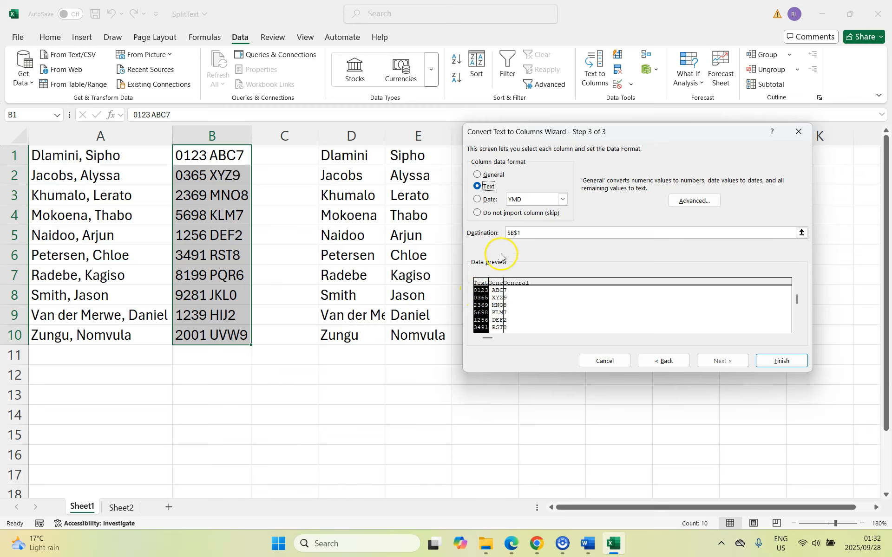
pyautogui.click(495, 284)
pyautogui.click(485, 186)
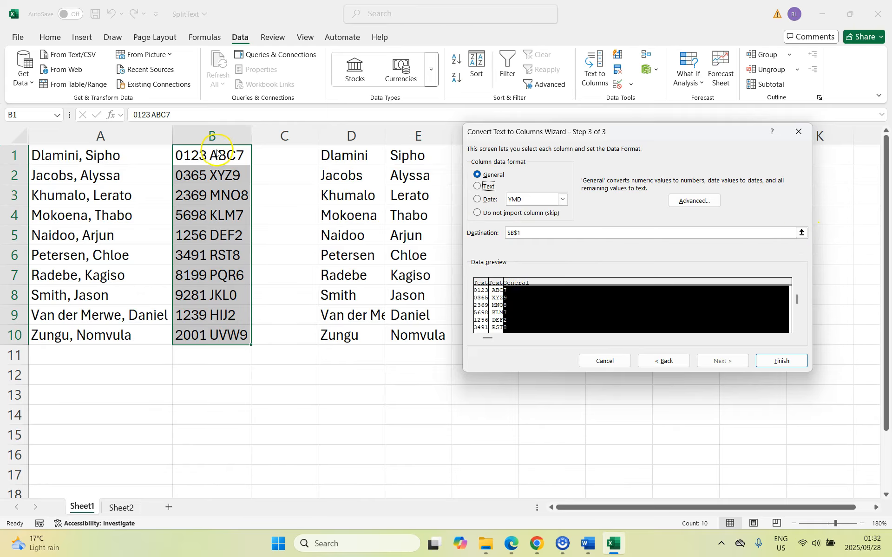
# - Set cell G1 as the destination, finish the code split and check the three resulting columns
pyautogui.click(801, 233)
pyautogui.click(559, 159)
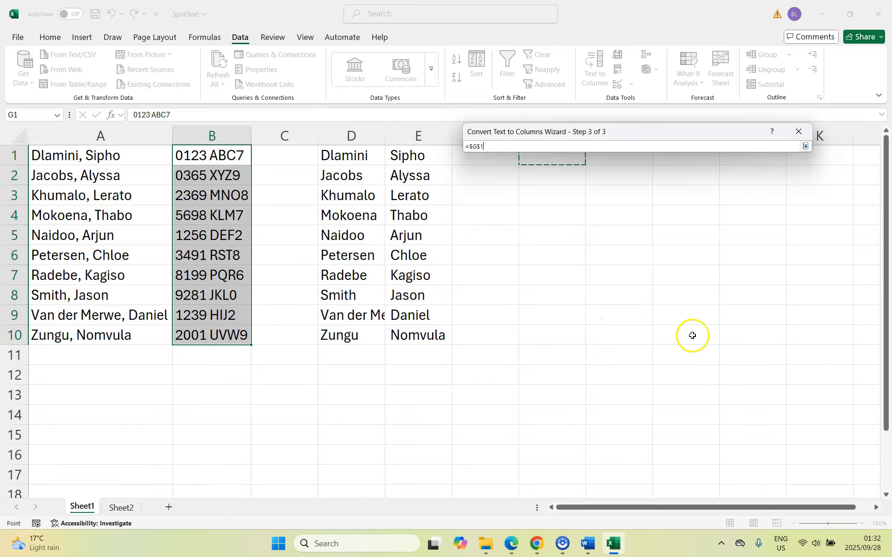
pyautogui.moveTo(628, 138); pyautogui.dragTo(654, 229)
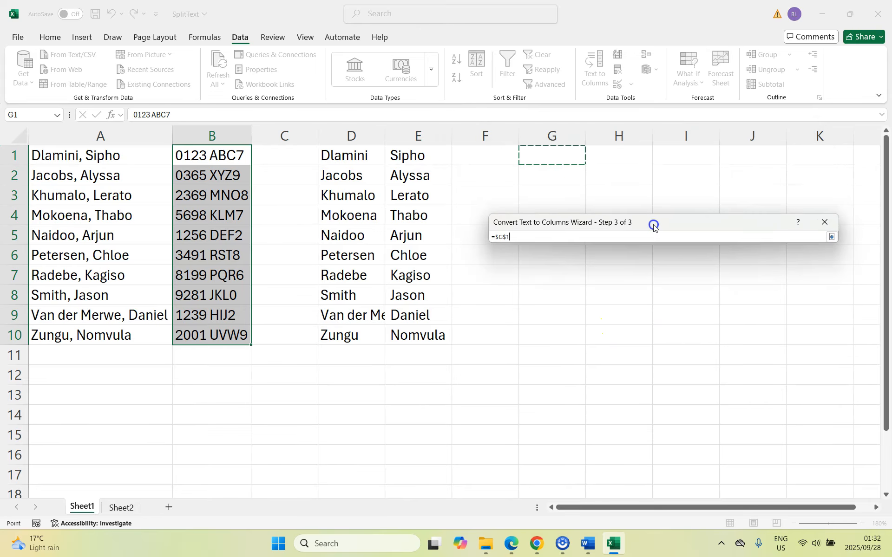
pyautogui.click(831, 237)
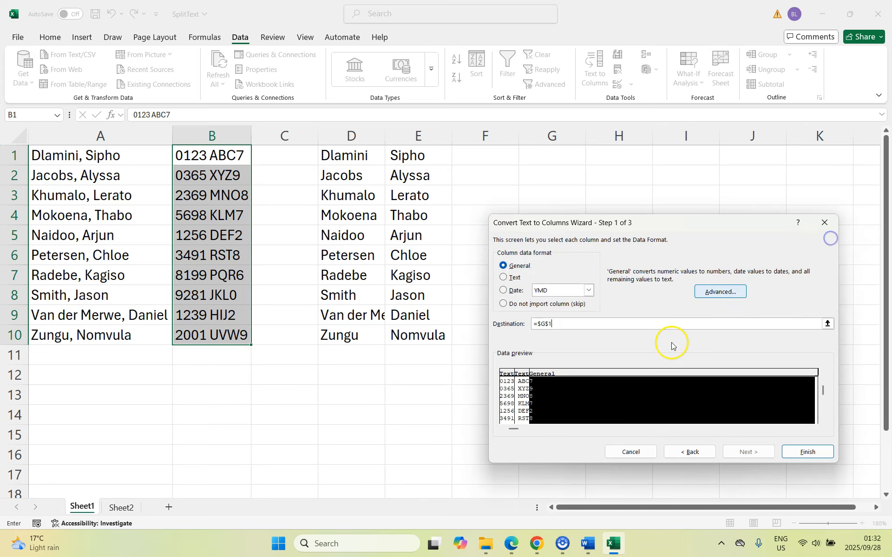
pyautogui.click(812, 456)
pyautogui.moveTo(541, 153); pyautogui.dragTo(558, 331)
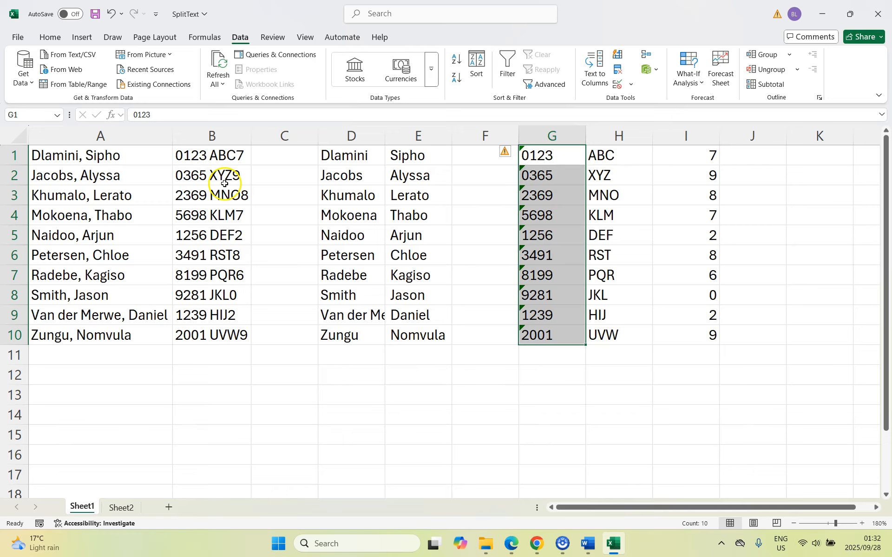
pyautogui.moveTo(612, 153); pyautogui.dragTo(614, 331)
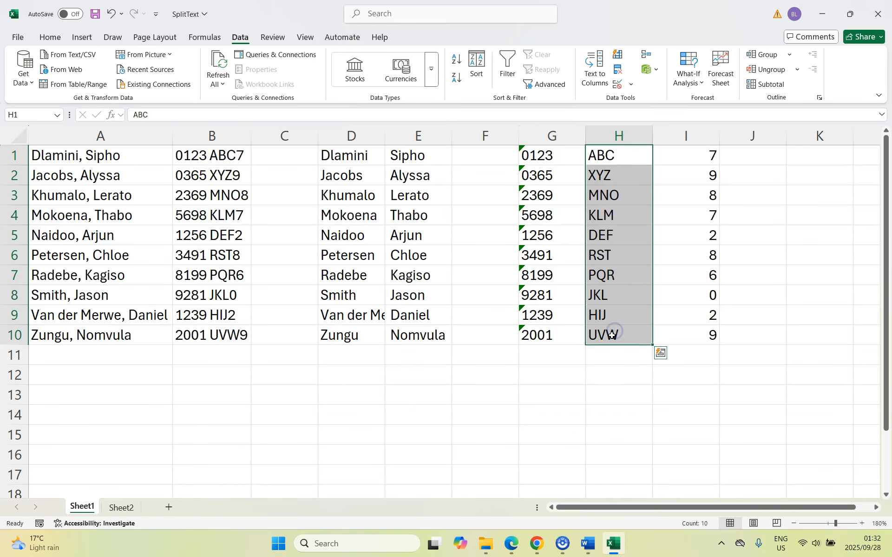
pyautogui.moveTo(706, 154); pyautogui.dragTo(685, 331)
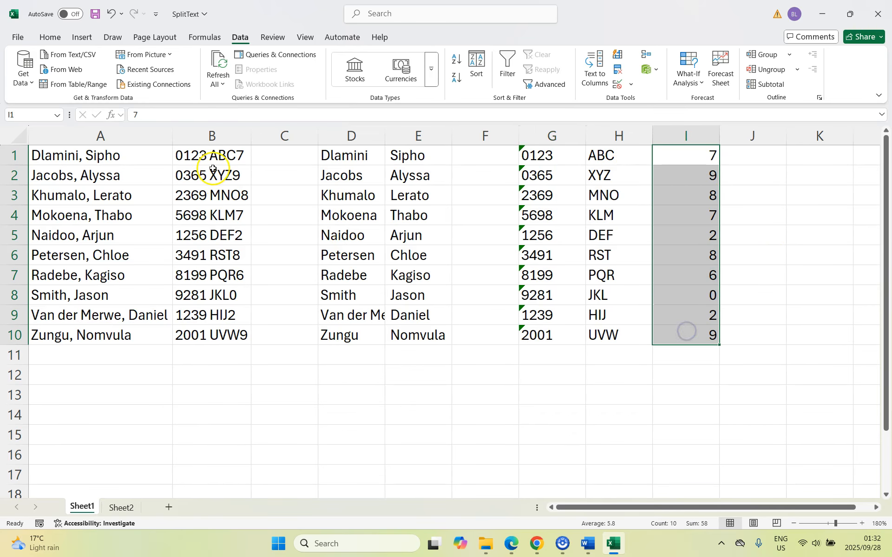
pyautogui.click(689, 335)
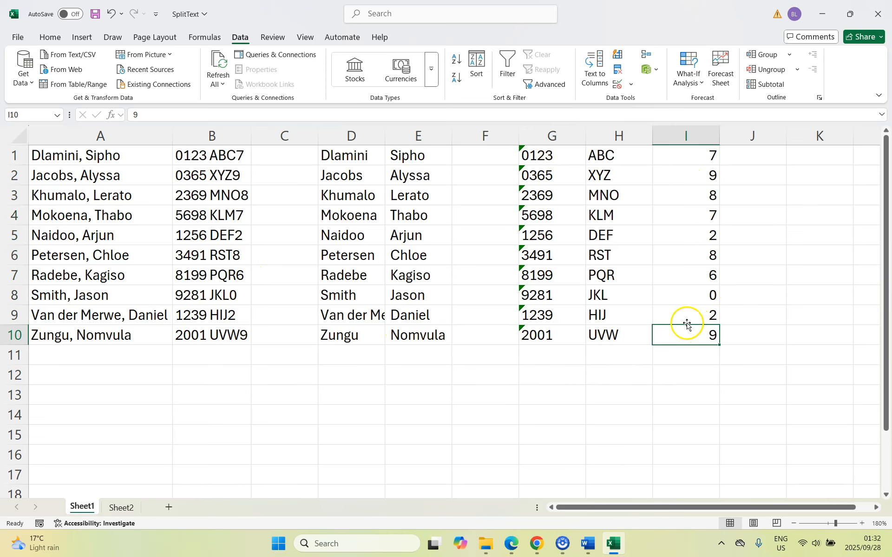
# - On Sheet2, split the entries in A1:A10 in place at the commas with Text to Columns, using General format and destination A1
pyautogui.hotkey('ctrl', 'pagedown')
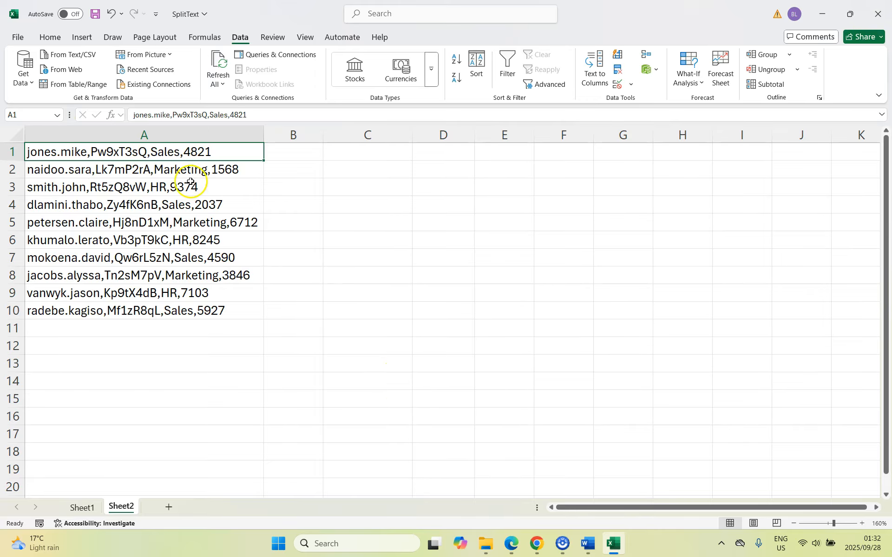
pyautogui.moveTo(125, 150); pyautogui.dragTo(110, 308)
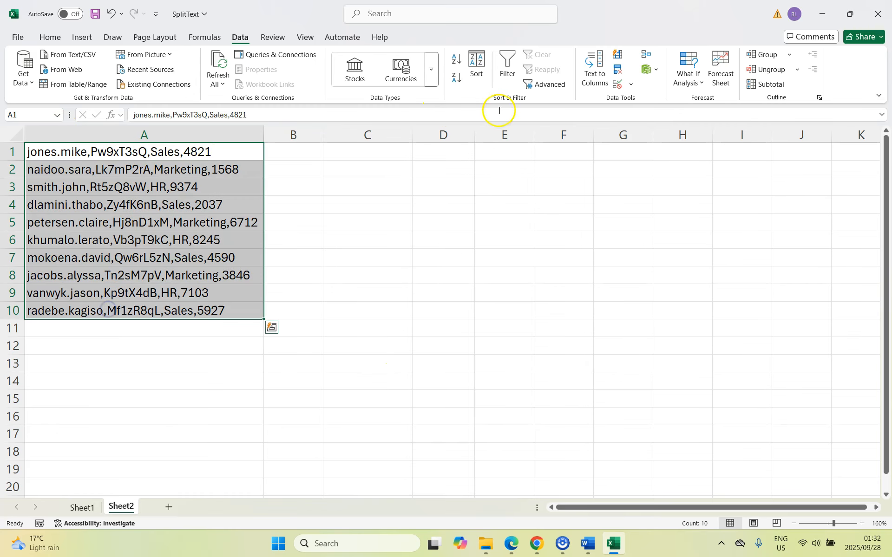
pyautogui.click(597, 77)
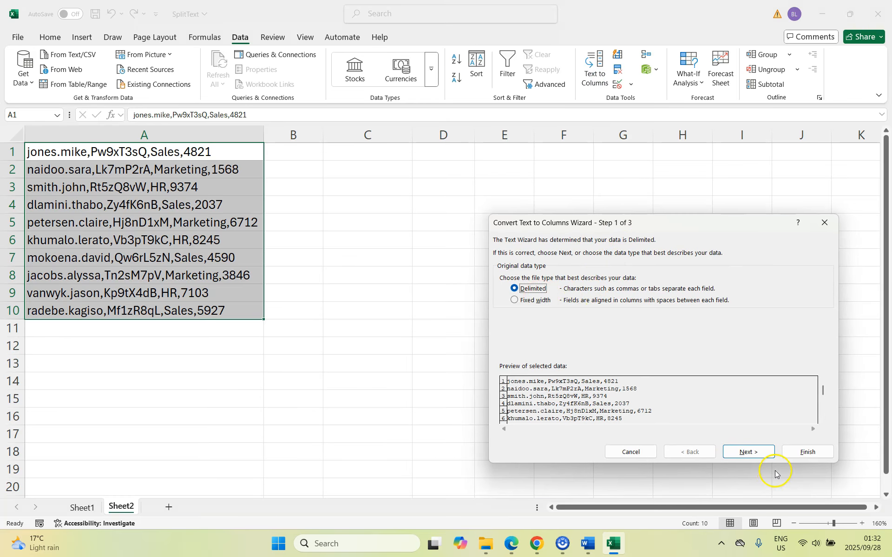
pyautogui.click(751, 453)
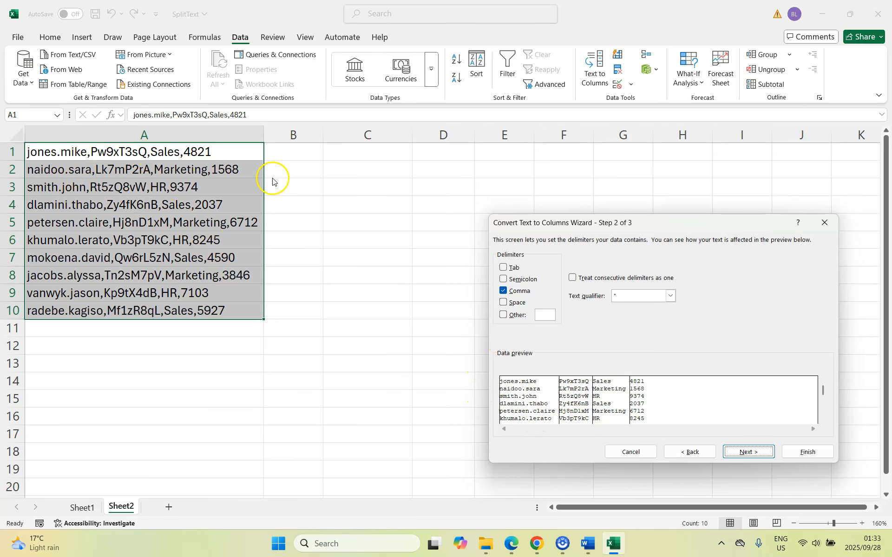
pyautogui.click(756, 453)
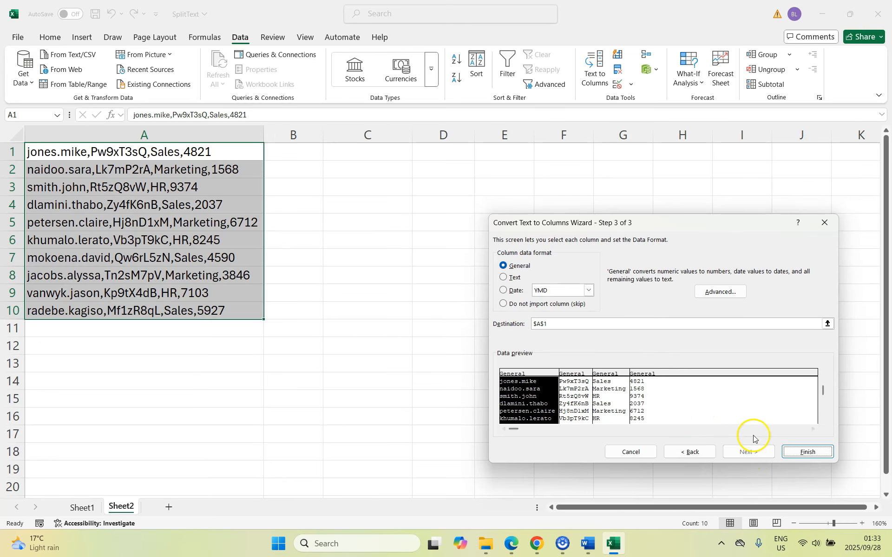
pyautogui.click(545, 323)
pyautogui.click(806, 452)
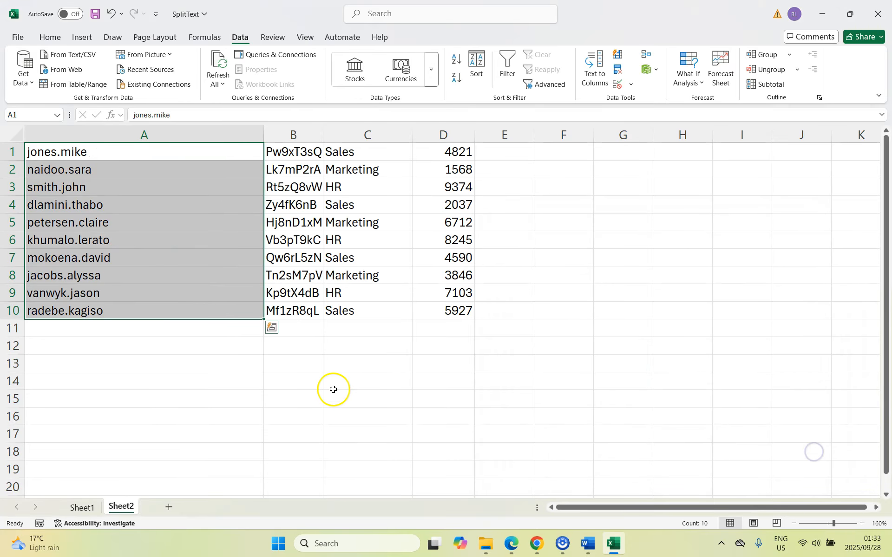
# - Autofit column B and narrow column A to the width of its usernames, then check the first cell of each split column
pyautogui.click(333, 389)
pyautogui.doubleClick(326, 129)
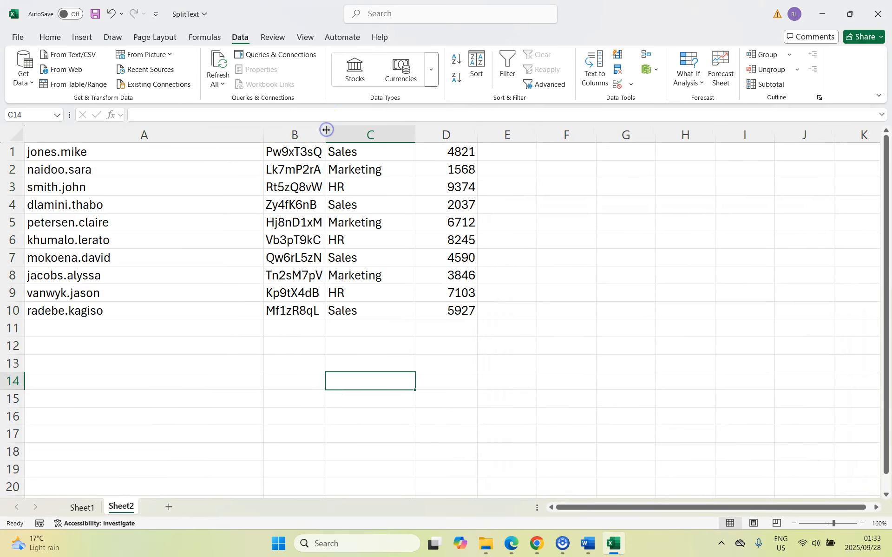
pyautogui.moveTo(264, 133); pyautogui.dragTo(122, 150)
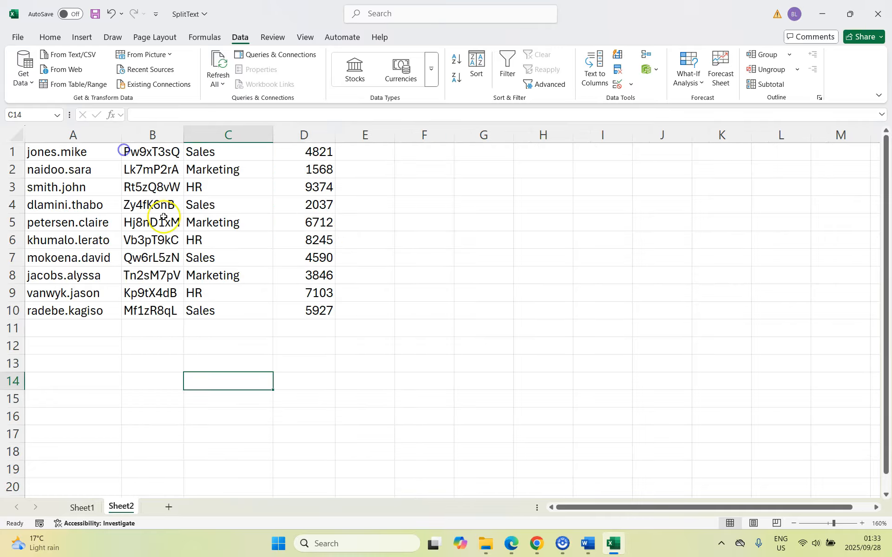
pyautogui.click(61, 154)
pyautogui.click(127, 156)
pyautogui.click(227, 154)
pyautogui.click(316, 152)
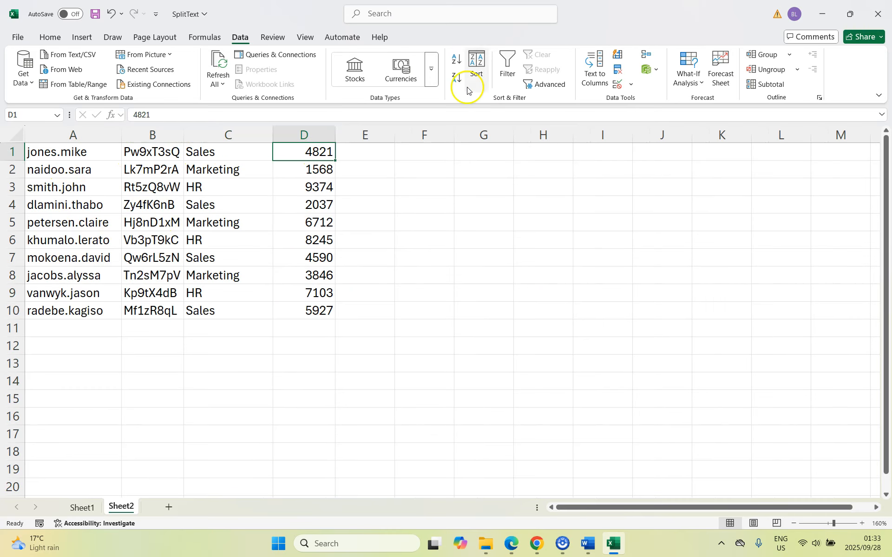